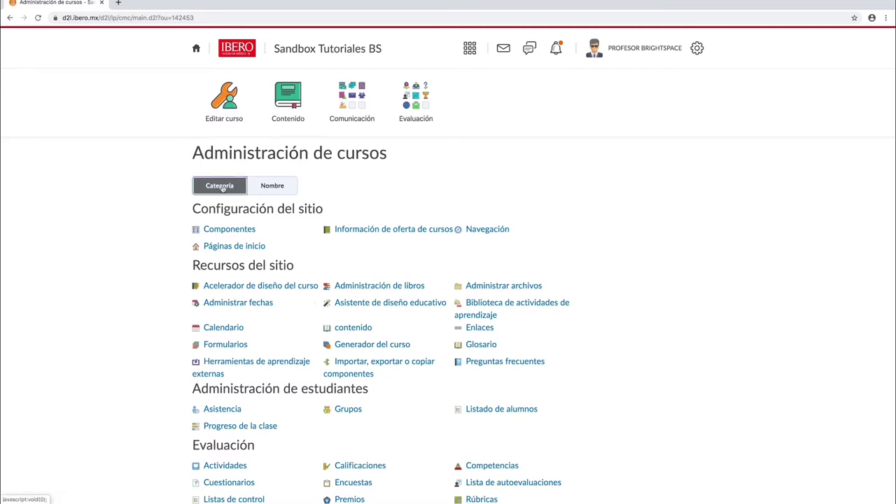
Step: List the course administration tools by name, open Agentes inteligentes and start a new agent
left_click(273, 185)
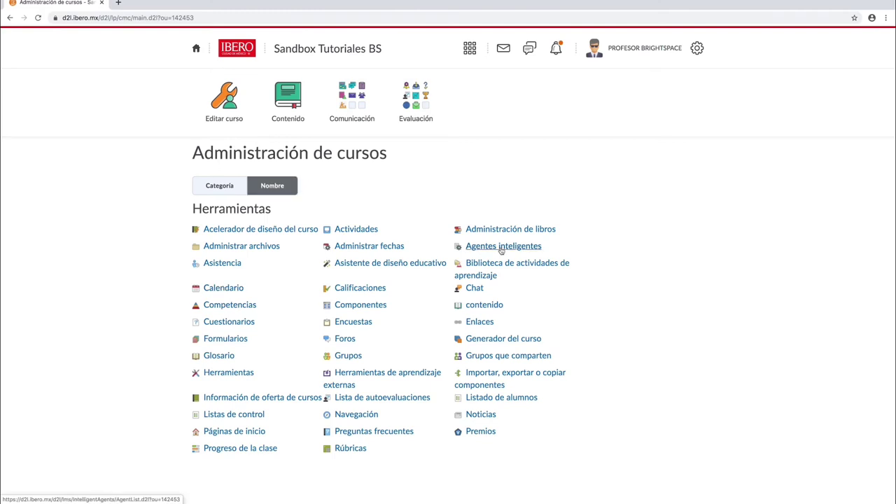
left_click(502, 248)
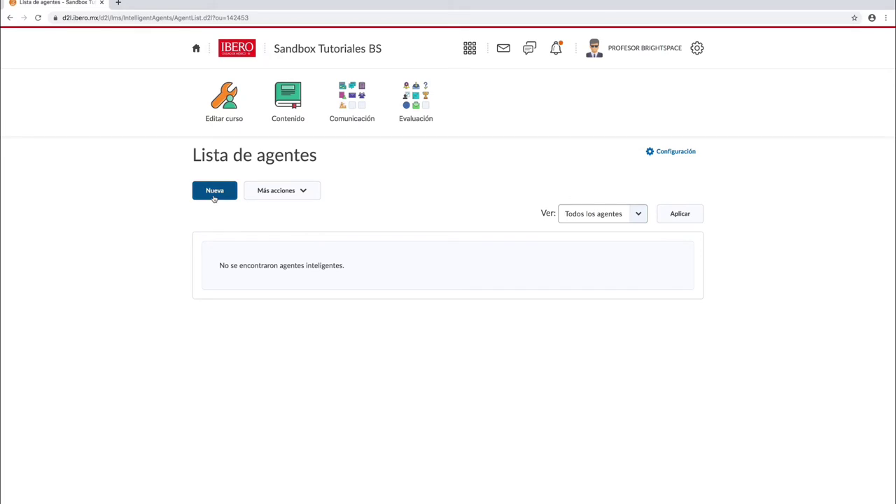
left_click(214, 197)
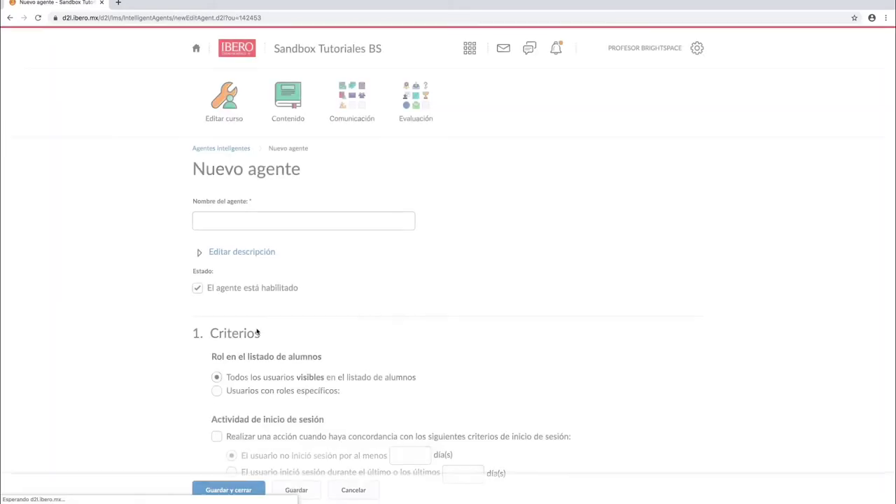
Step: Name the new agent "No han ingresado" and expand its description section
left_click(222, 219)
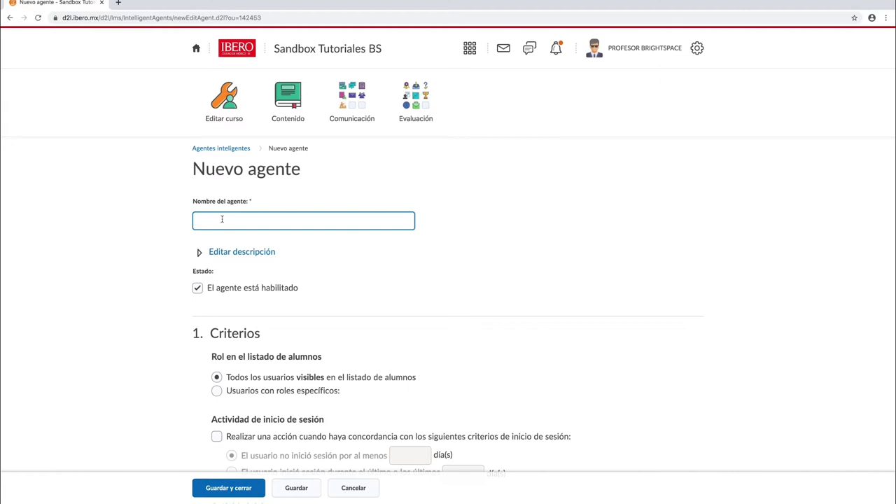
type("No han ingresado")
left_click(198, 256)
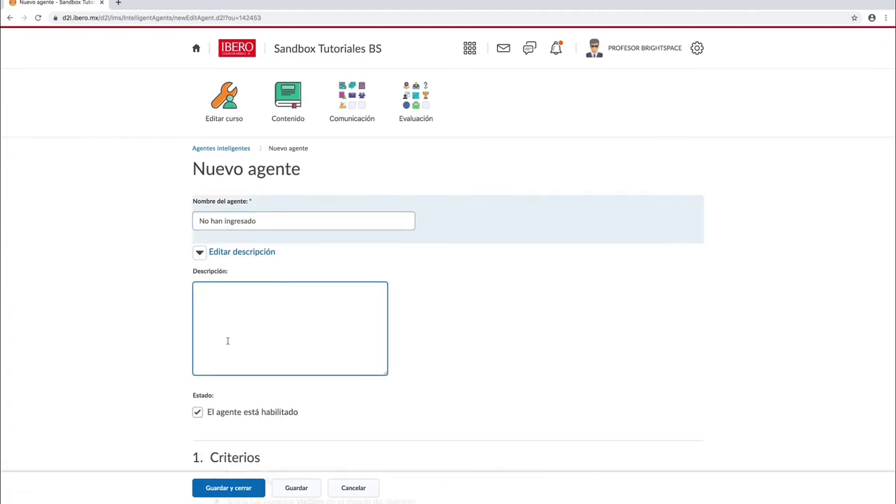
scroll(227, 341, "down", 3)
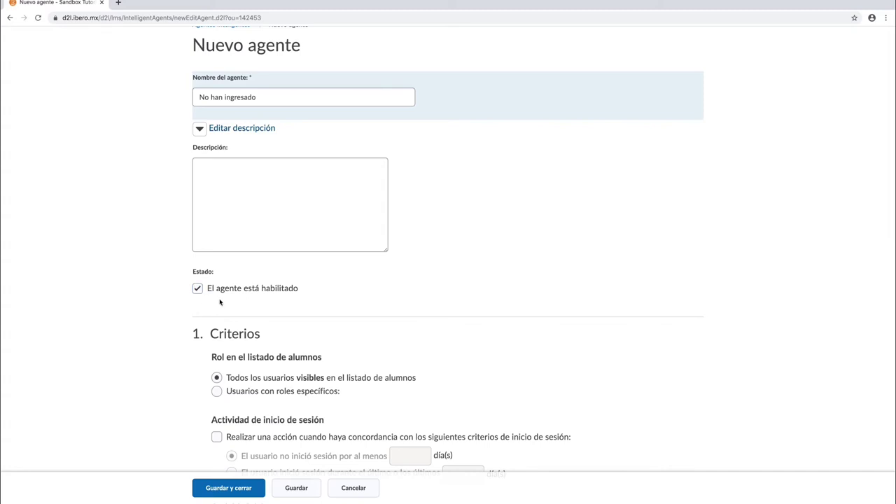
scroll(236, 312, "down", 2)
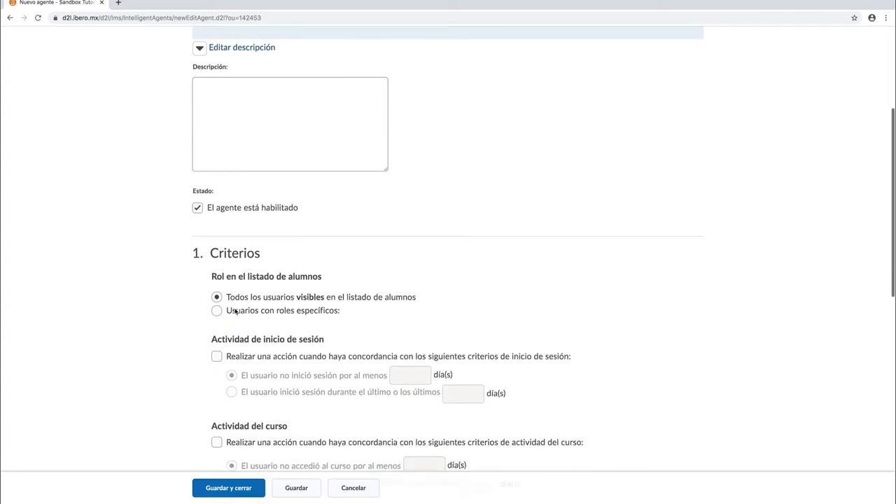
scroll(236, 313, "down", 3)
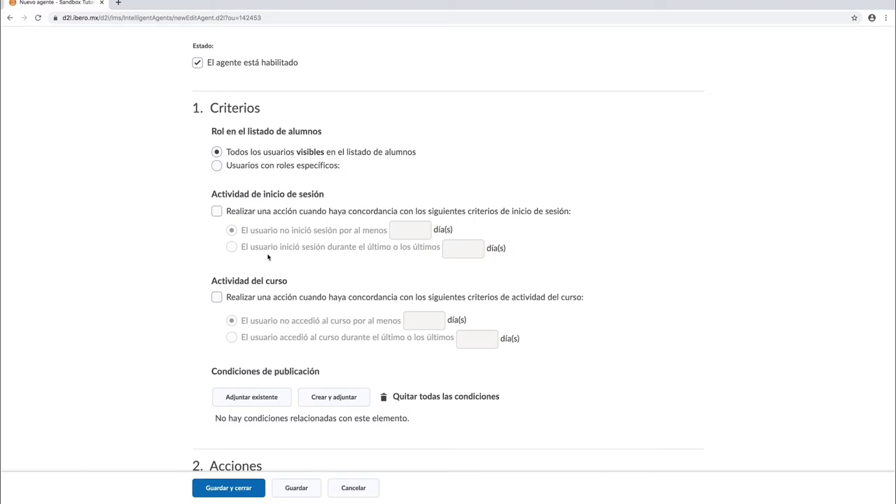
left_click(217, 212)
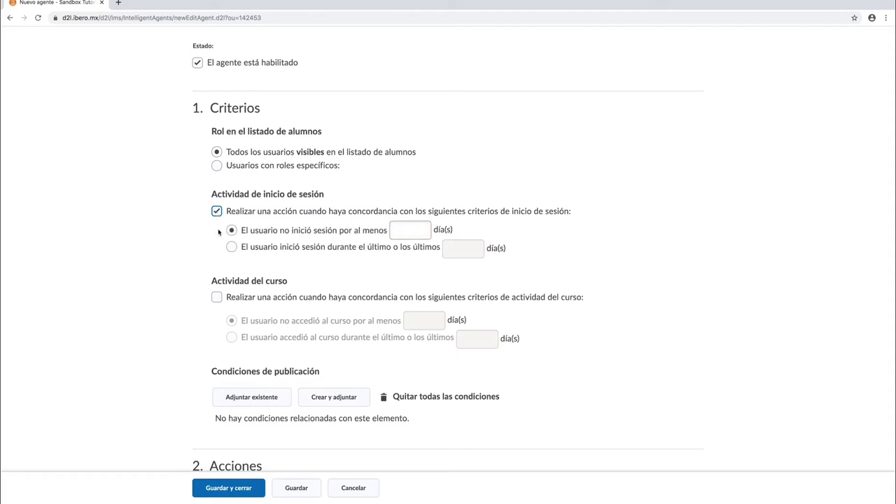
left_click(216, 297)
left_click(216, 297)
left_click(216, 212)
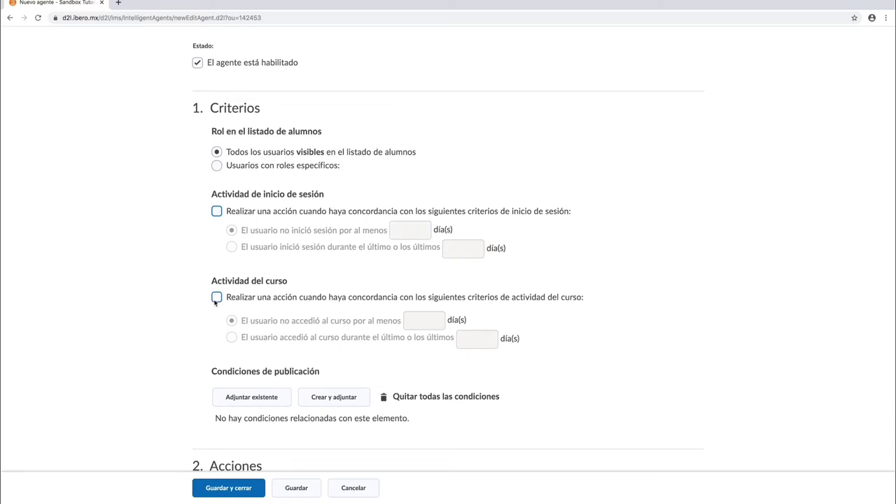
Step: Enable the course activity criterion for users who have not accessed the course for at least 4 days
left_click(217, 298)
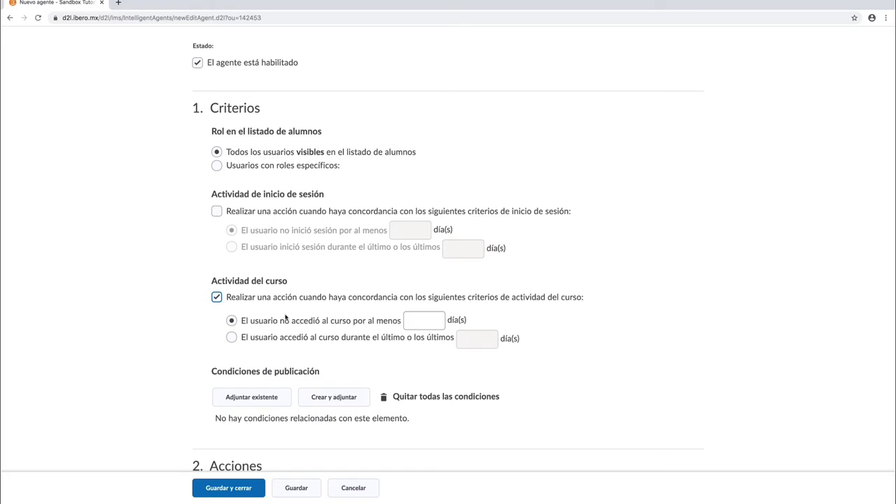
scroll(287, 315, "down", 1)
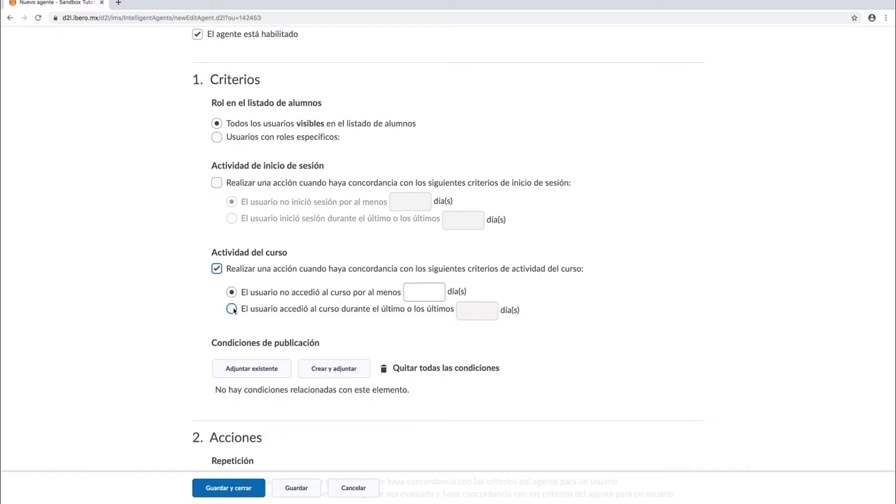
left_click(232, 309)
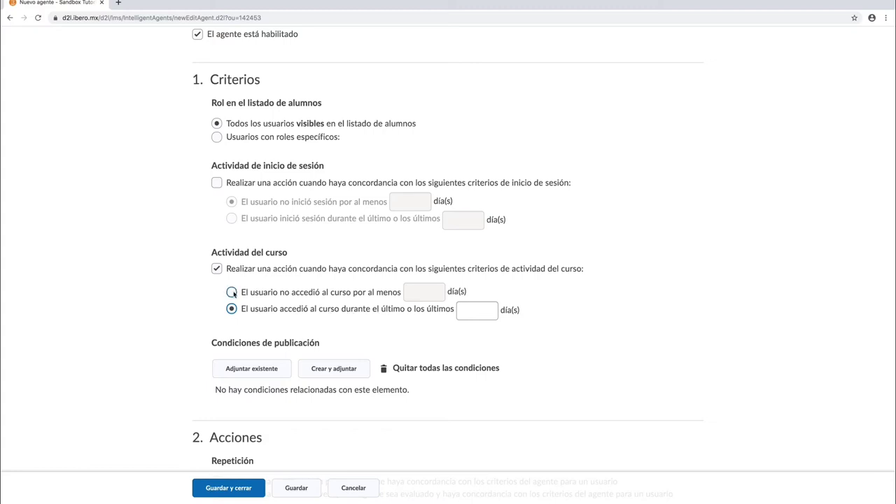
left_click(232, 293)
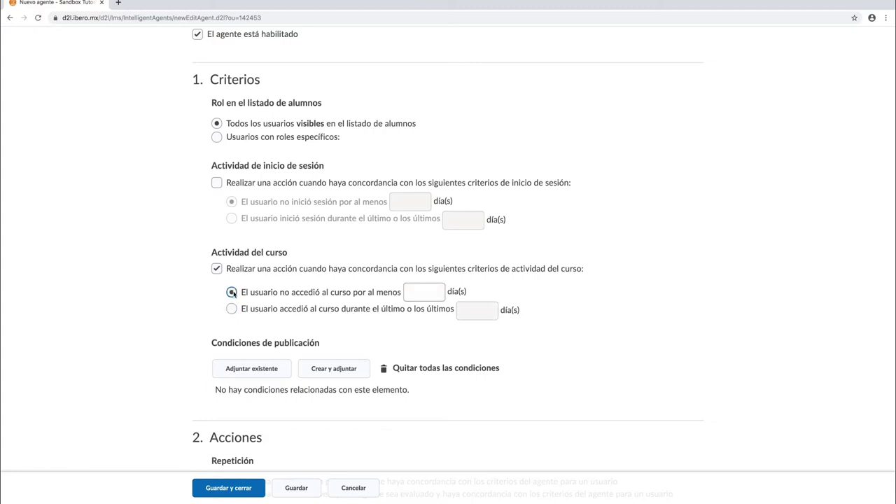
left_click(419, 294)
type("4")
left_click(399, 339)
Step: Review the condition types available for a new release condition, and close the dialog without creating one
scroll(354, 323, "down", 1)
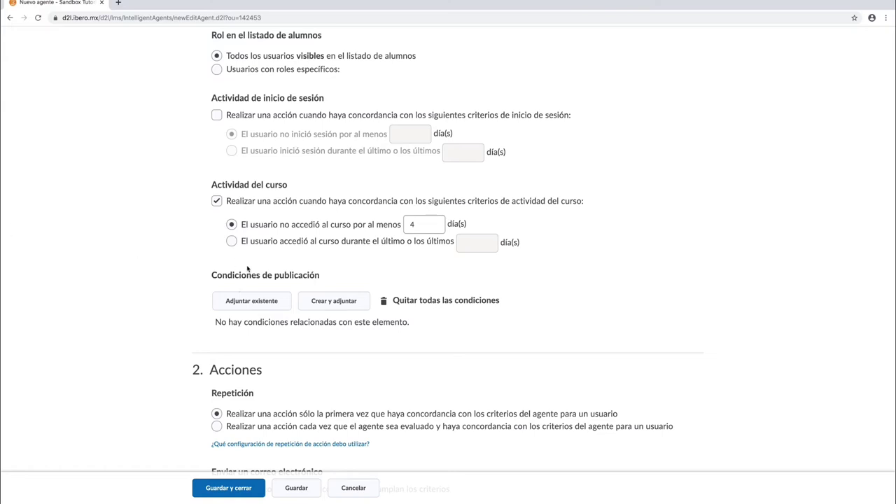
left_click(348, 307)
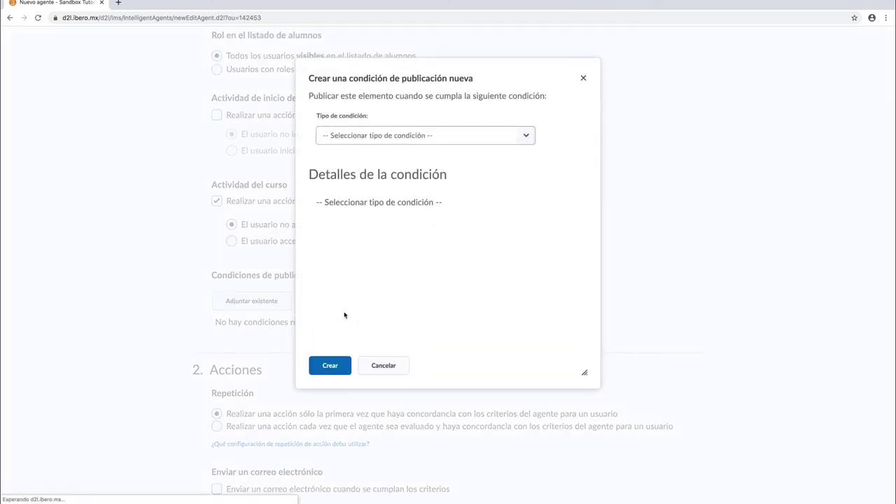
left_click(363, 138)
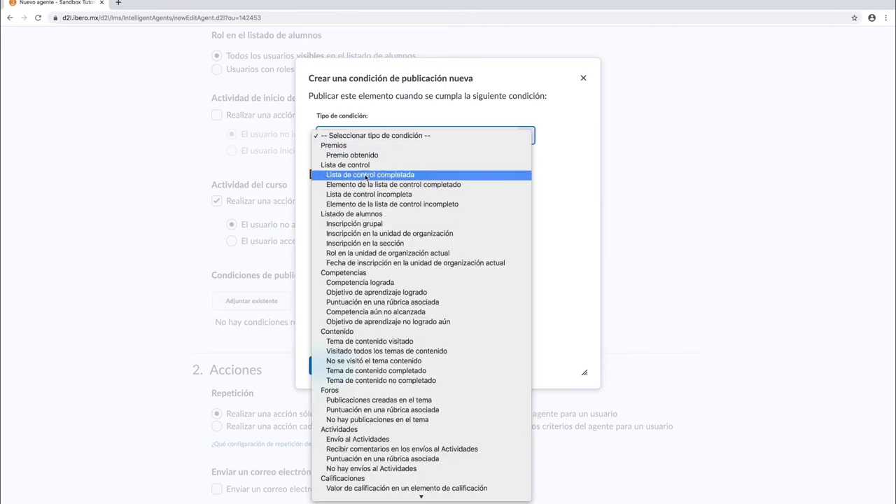
scroll(363, 304, "down", 3)
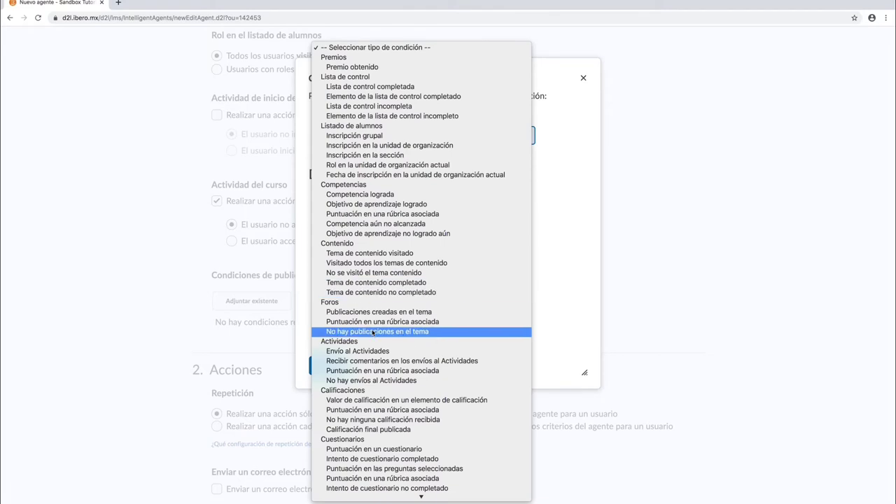
scroll(373, 333, "down", 1)
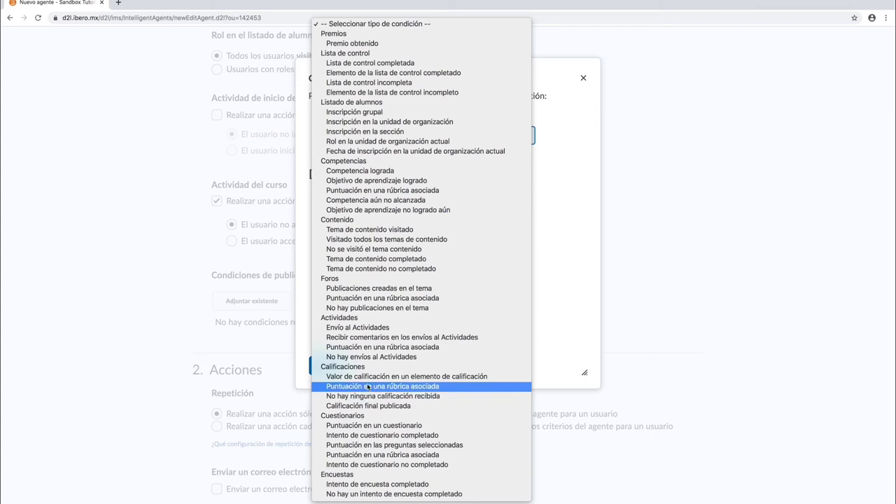
left_click(583, 79)
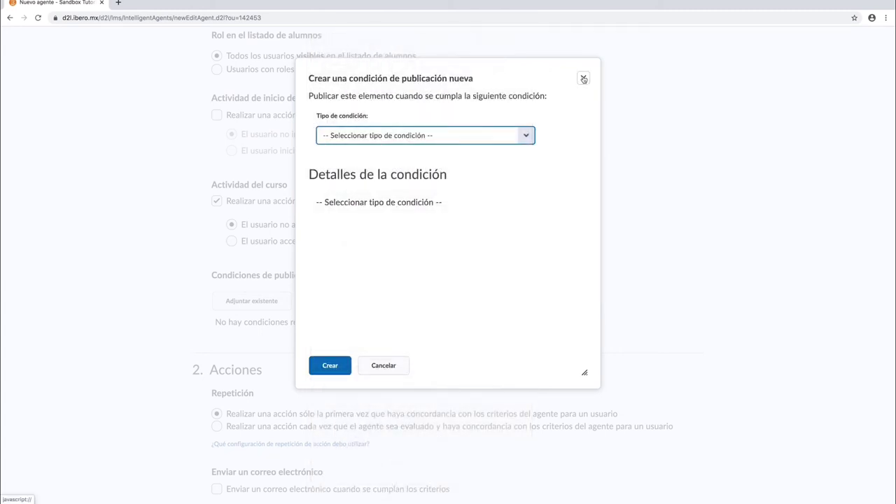
left_click(584, 78)
Step: Try repeating the agent's action at every evaluation, and return to acting only the first time a user matches the criteria
scroll(308, 245, "up", 3)
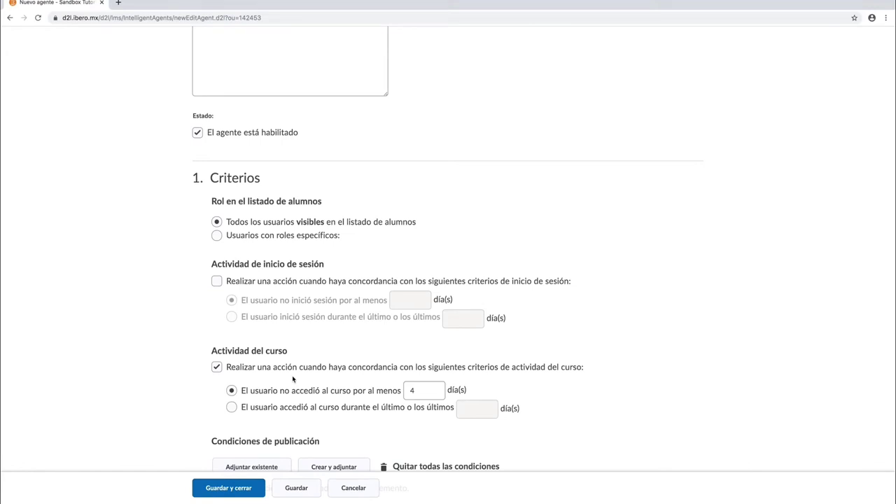
scroll(294, 379, "down", 2)
scroll(294, 376, "down", 3)
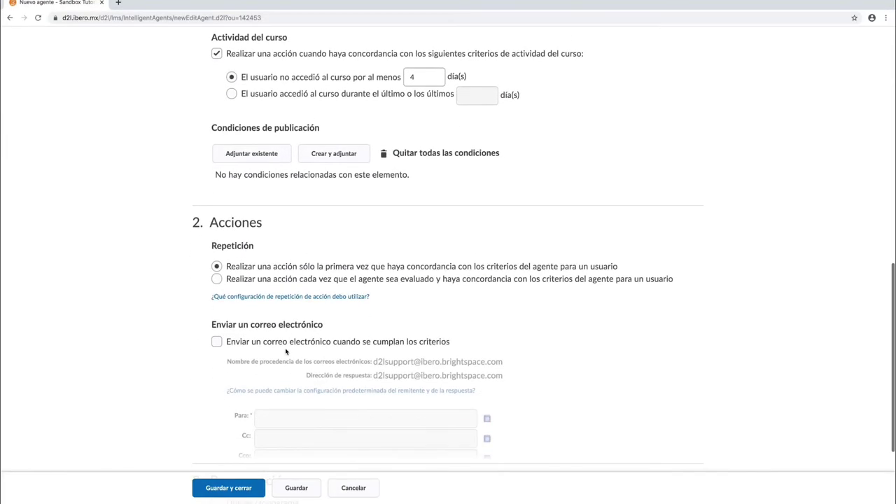
scroll(229, 277, "down", 1)
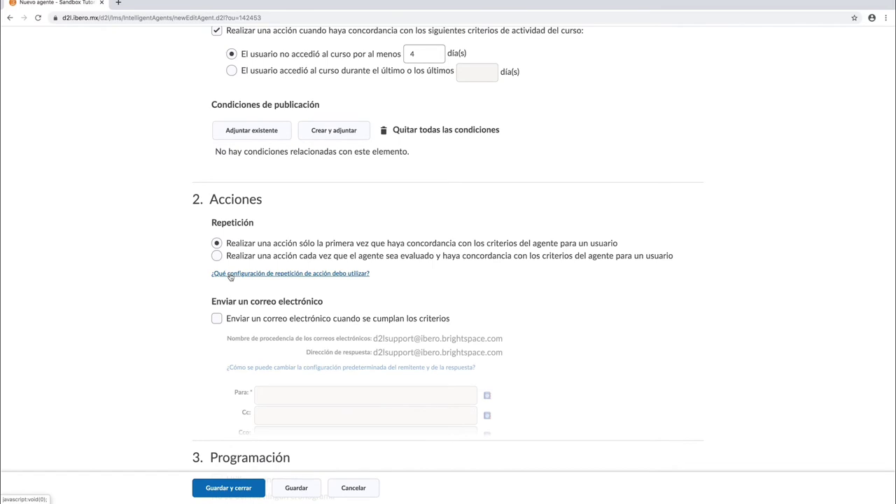
scroll(480, 278, "up", 1)
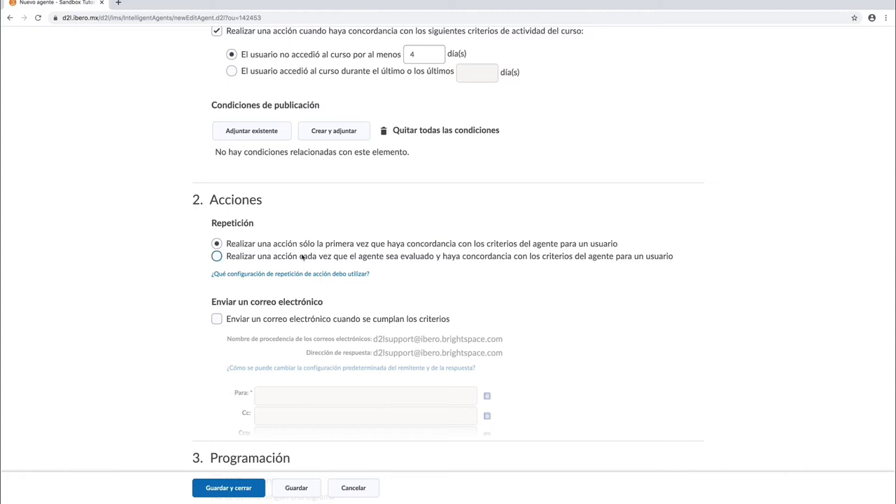
left_click(216, 257)
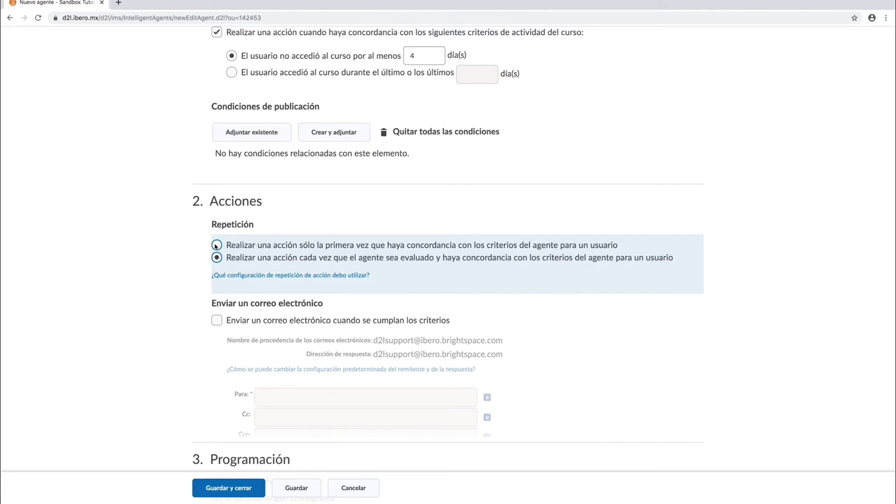
left_click(217, 245)
Step: Enable sending an e-mail when the agent's criteria are met
scroll(528, 337, "down", 1)
scroll(528, 339, "down", 1)
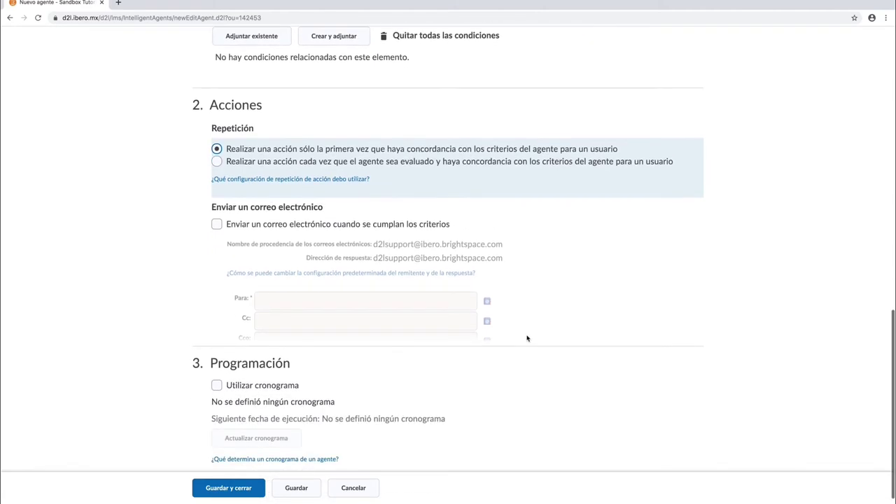
left_click(217, 225)
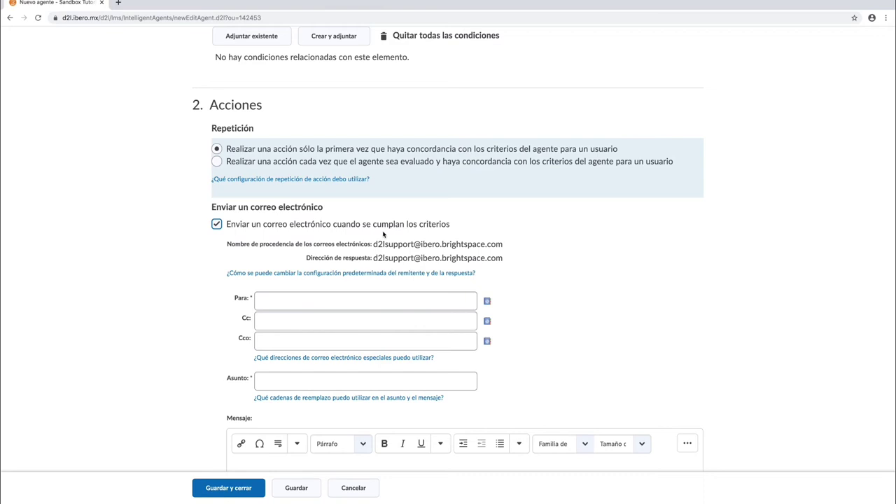
Step: Copy the {InitiatingUser} replacement string from the help page on special e-mail addresses, and close that page
left_click(283, 300)
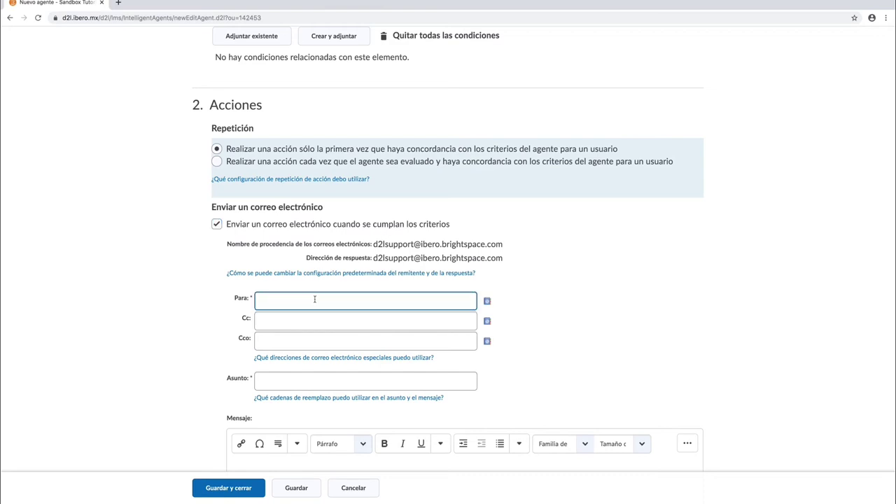
scroll(553, 336, "down", 1)
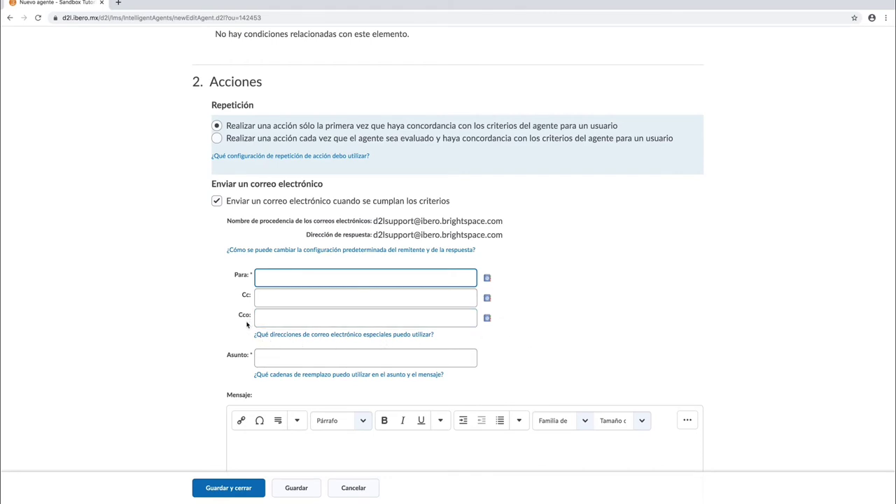
left_click(285, 339)
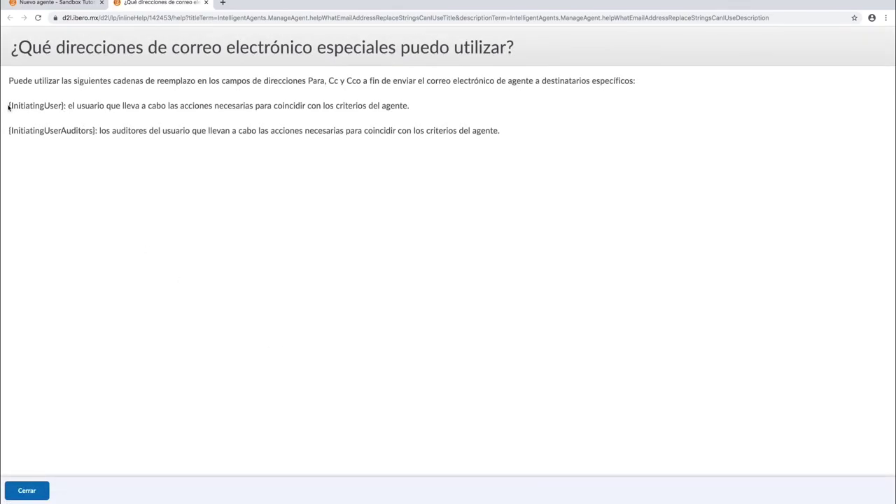
left_click_drag(8, 106, 65, 106)
key("ctrl+c")
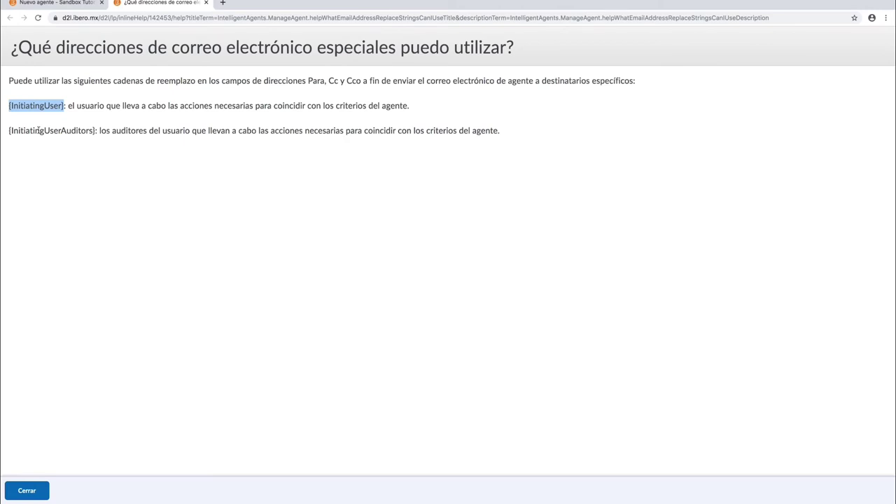
left_click(26, 492)
Step: Paste {InitiatingUser} as the e-mail's Para recipient
left_click(264, 280)
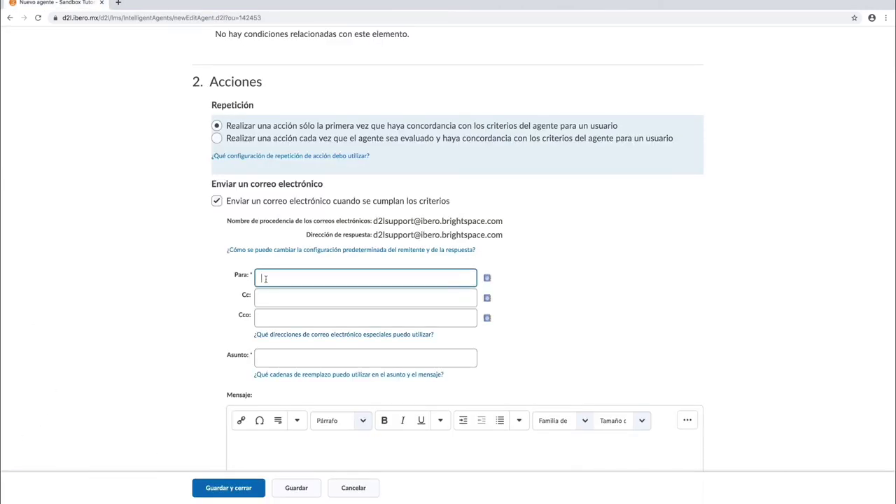
right_click(266, 282)
left_click(283, 336)
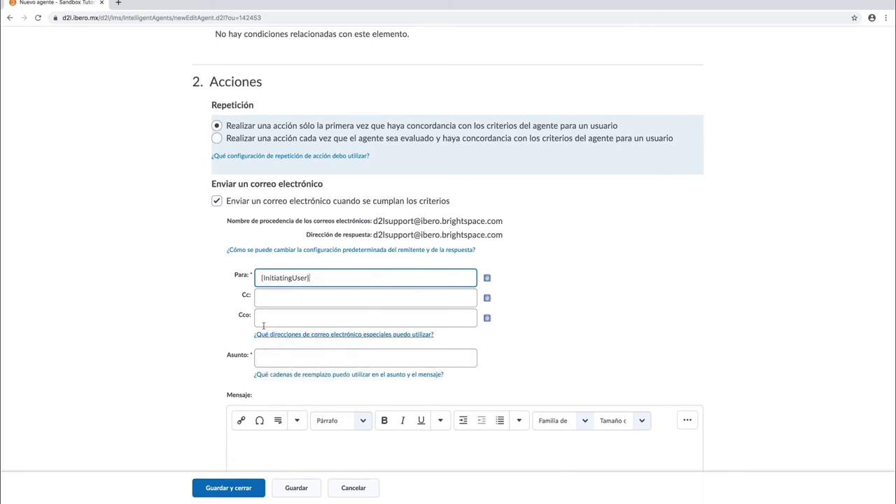
left_click(267, 299)
left_click(268, 299)
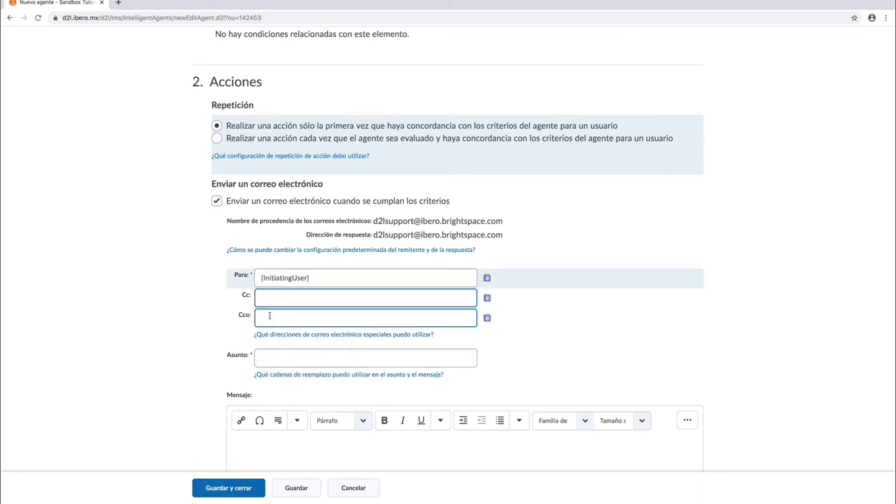
left_click(270, 316)
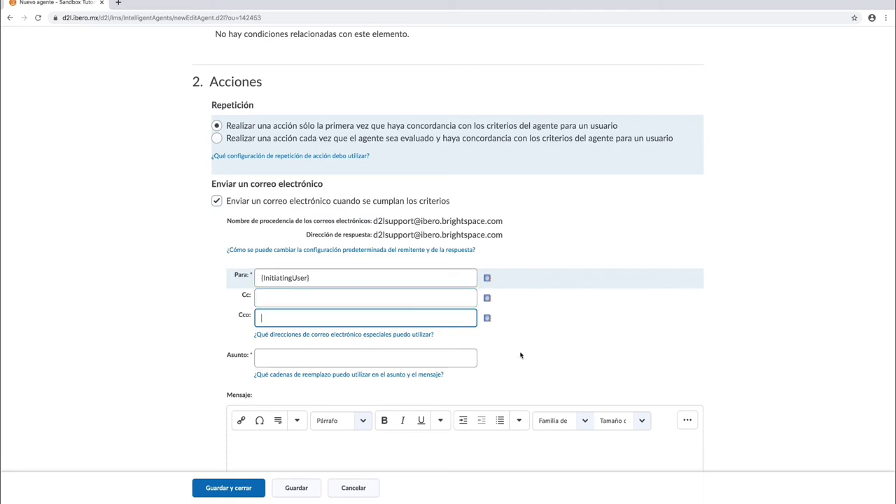
Step: Examine the e-mail's Cc, Cco, Asunto and Mensaje fields, along with its attachment and format options
scroll(520, 355, "down", 2)
left_click(315, 256)
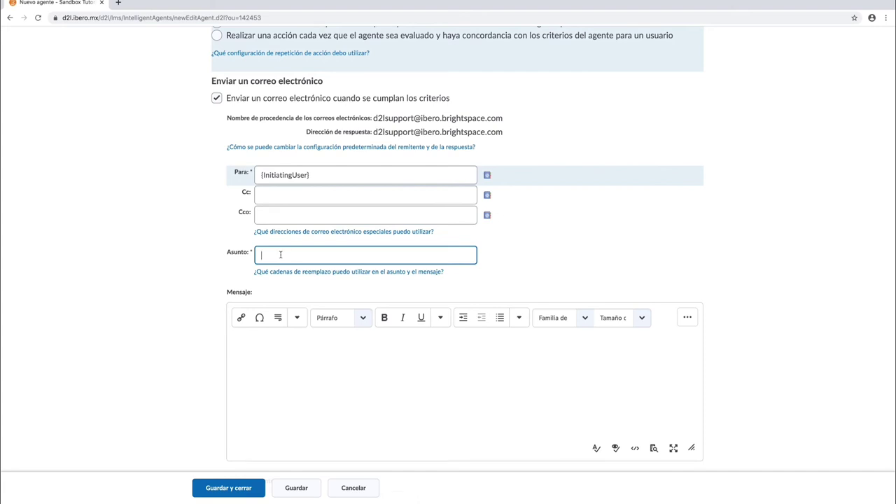
left_click(313, 360)
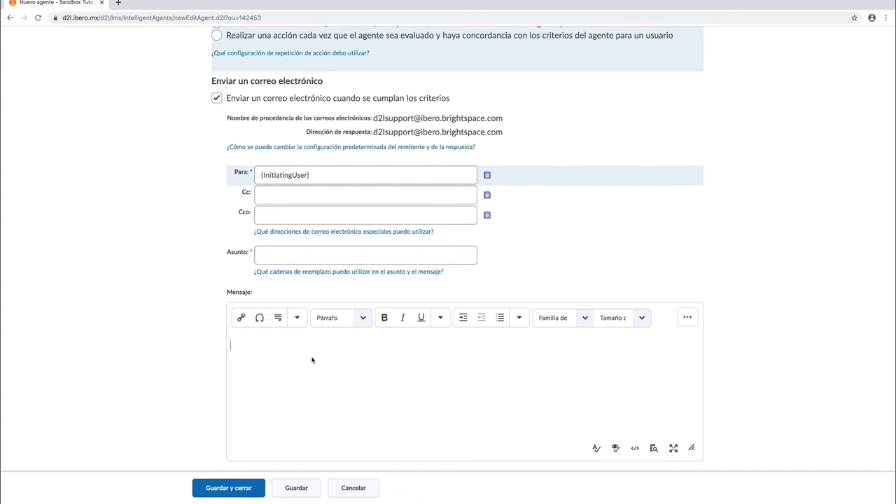
scroll(312, 360, "down", 1)
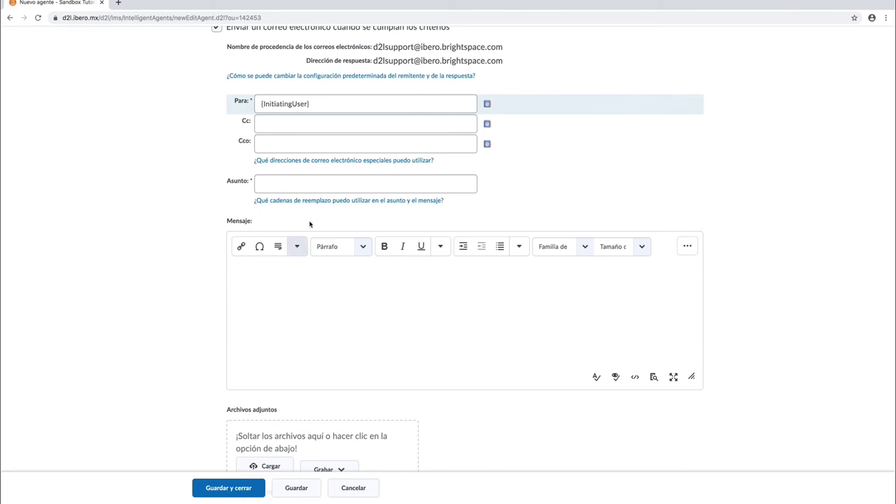
left_click(303, 143)
left_click(304, 123)
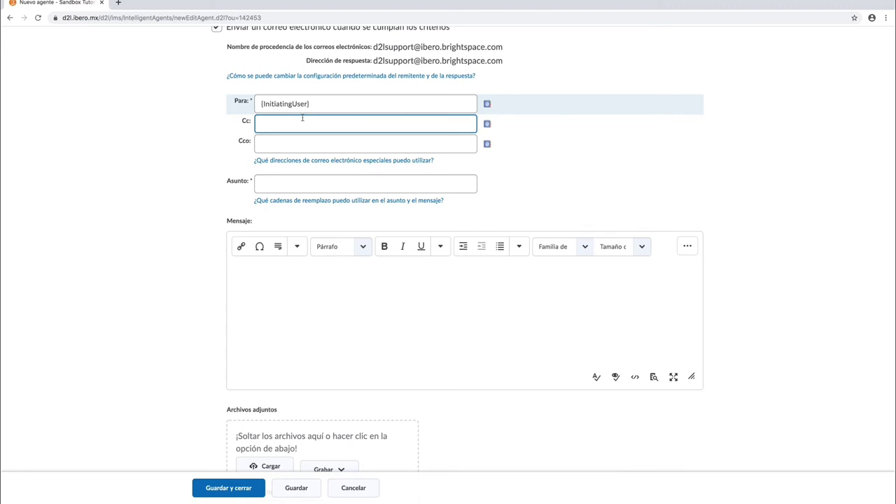
left_click(313, 238)
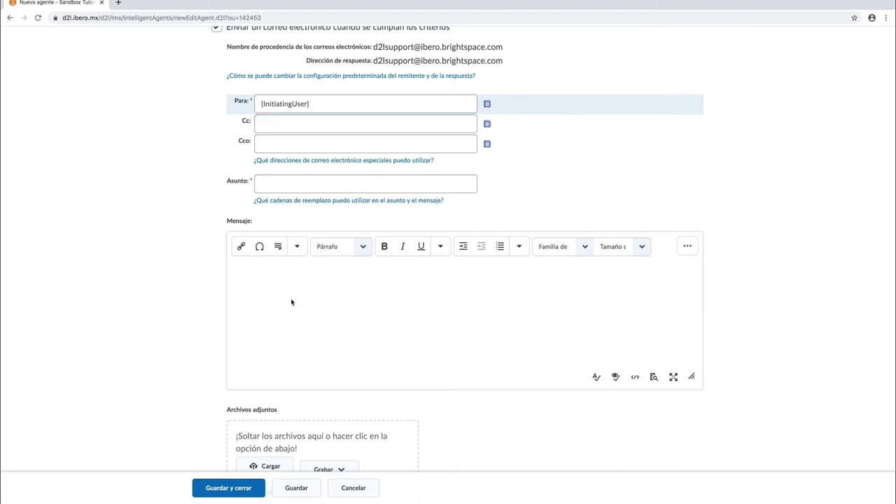
left_click(278, 105)
scroll(275, 348, "down", 1)
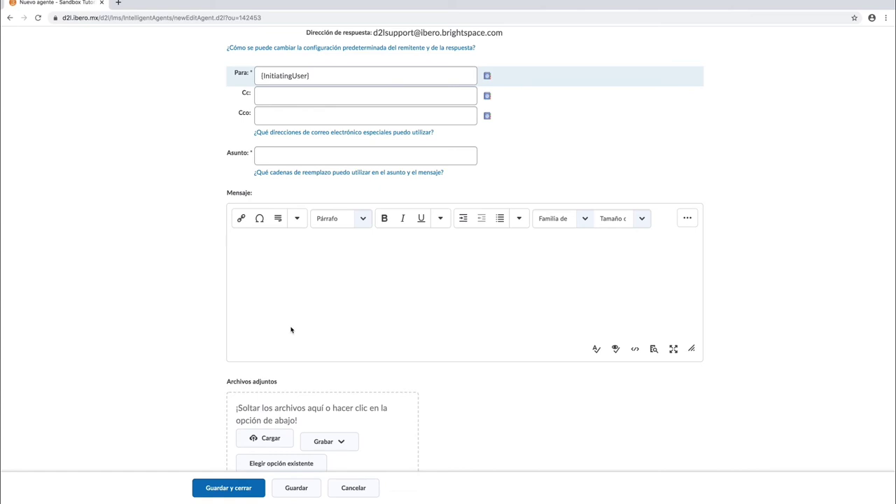
scroll(291, 330, "down", 3)
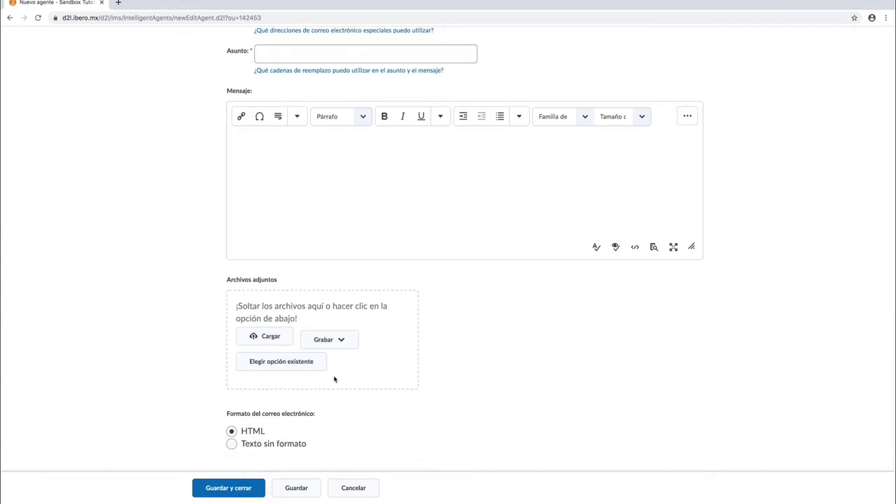
scroll(336, 378, "down", 4)
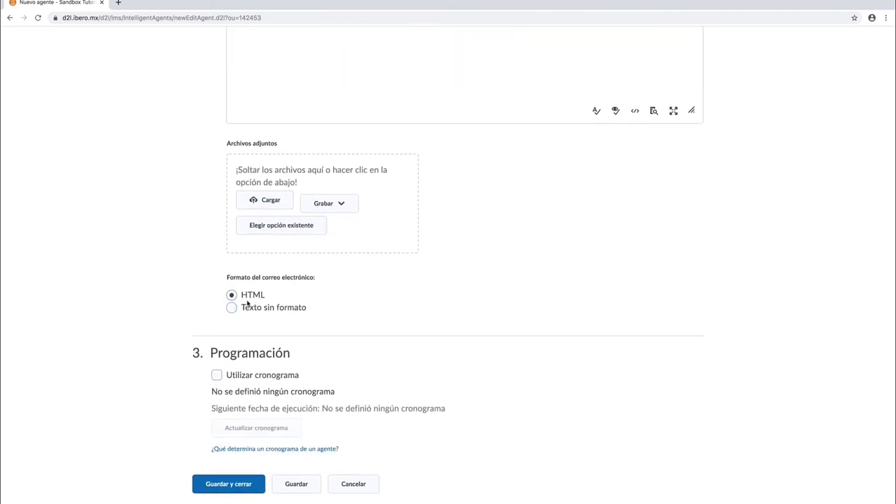
scroll(249, 310, "down", 1)
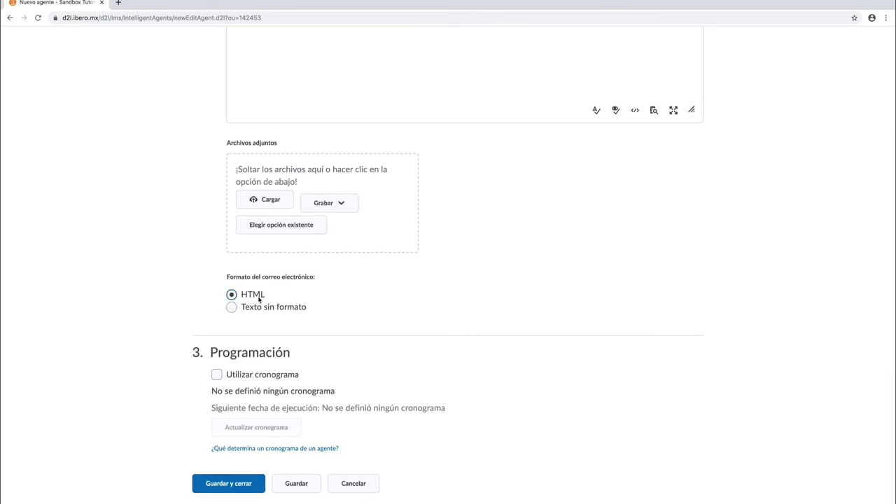
scroll(301, 170, "up", 2)
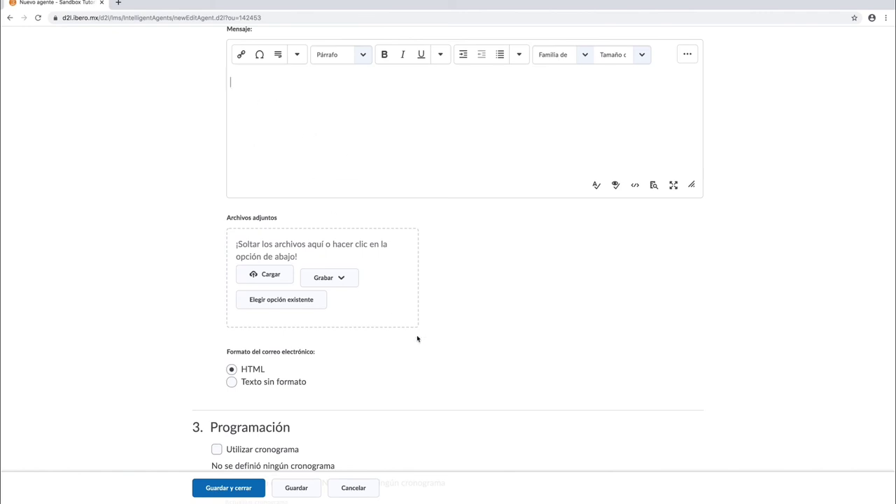
scroll(417, 339, "down", 2)
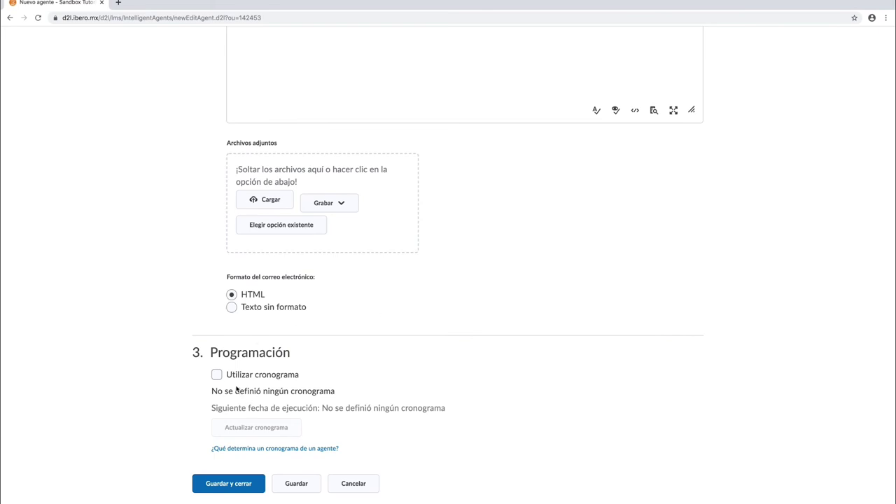
Step: Turn on the agent's schedule to examine its repetition and date options, and turn it off again without setting any
left_click(217, 375)
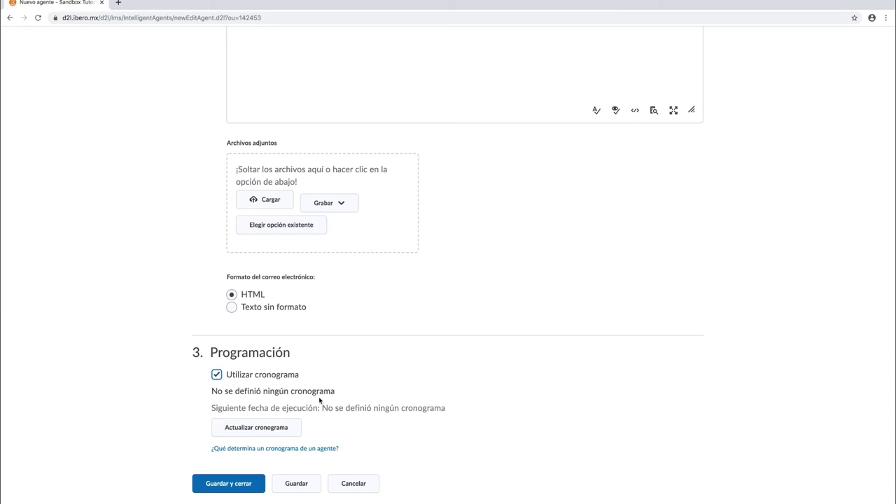
left_click(277, 431)
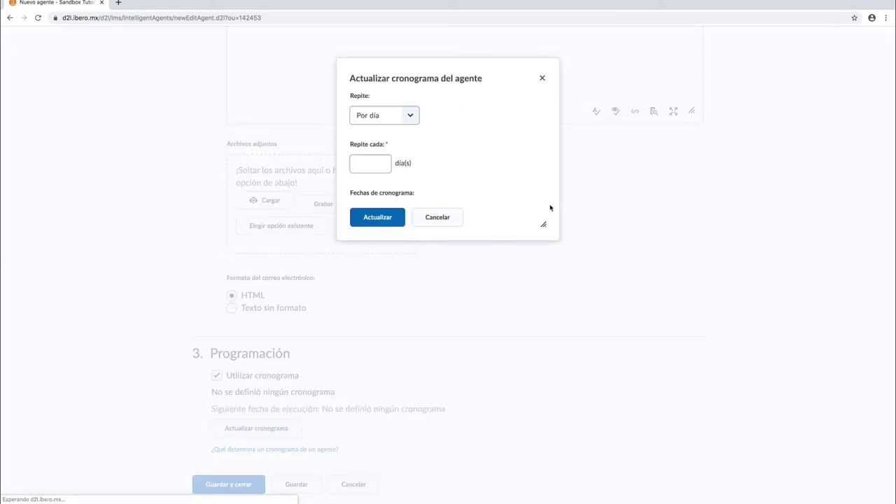
left_click_drag(544, 224, 613, 287)
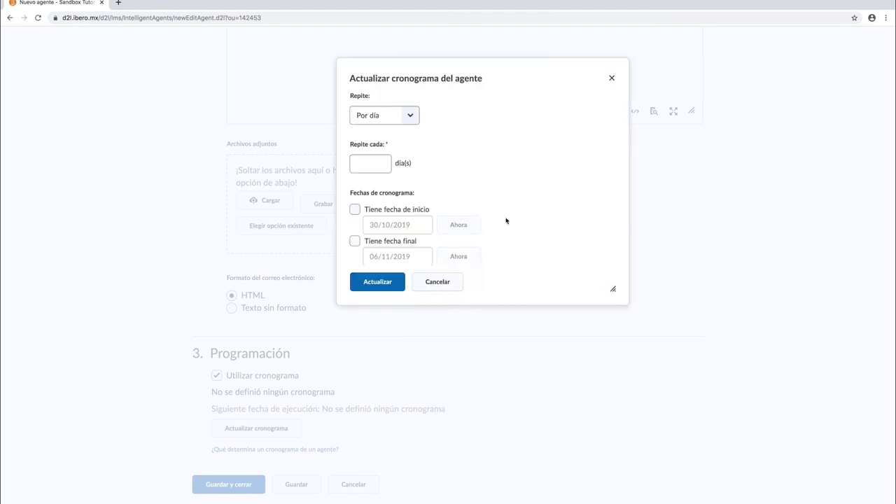
left_click(417, 117)
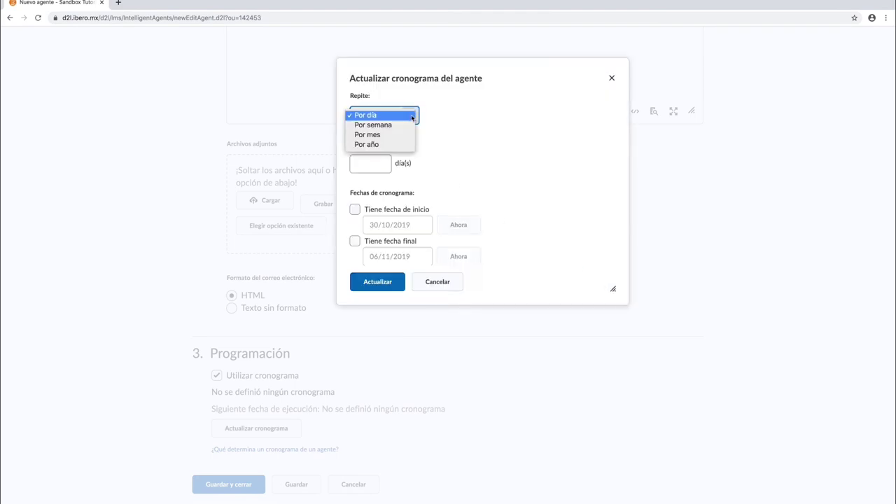
left_click(444, 121)
left_click(385, 159)
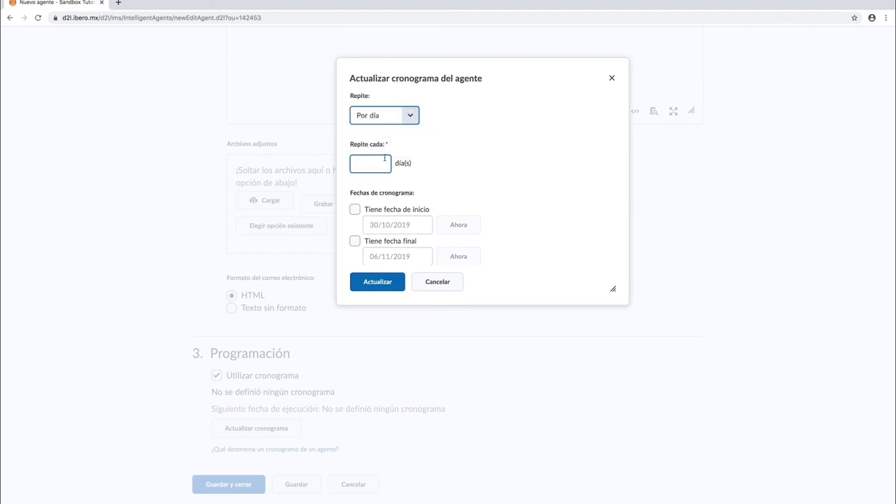
scroll(410, 194, "down", 1)
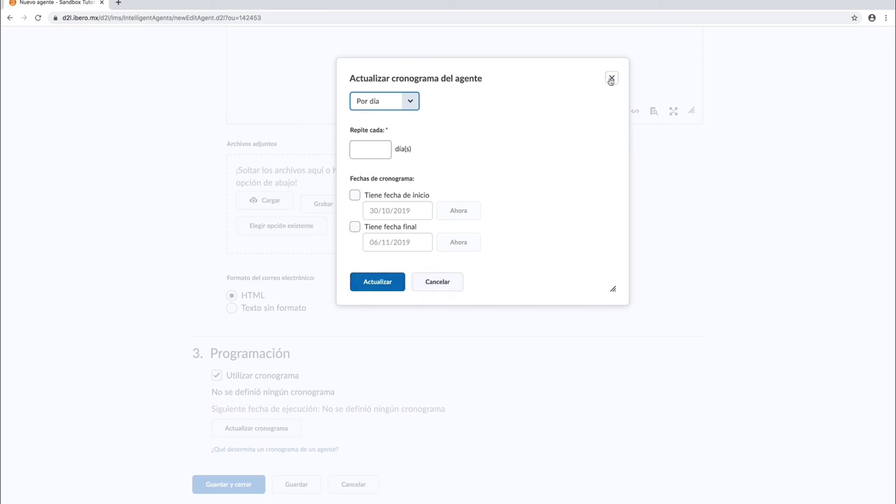
left_click(611, 78)
left_click(217, 376)
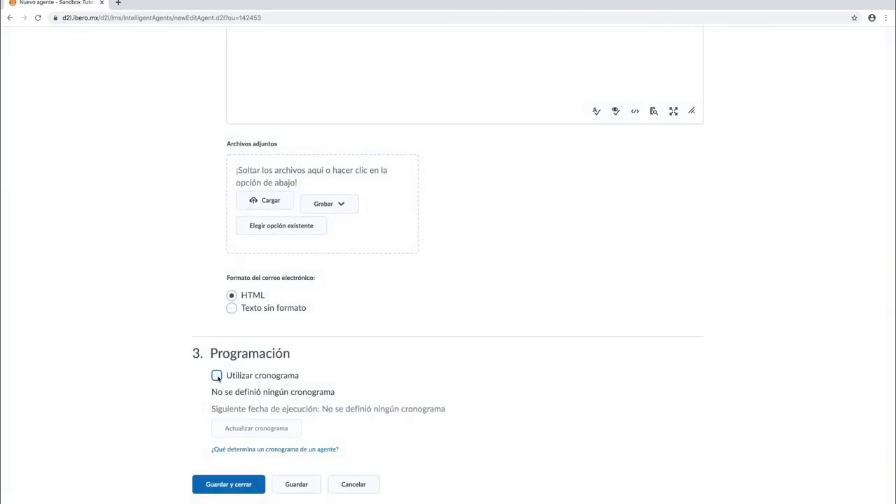
Step: Save and close the agent, and examine the actions available for No han ingresado in the agent list
left_click(231, 485)
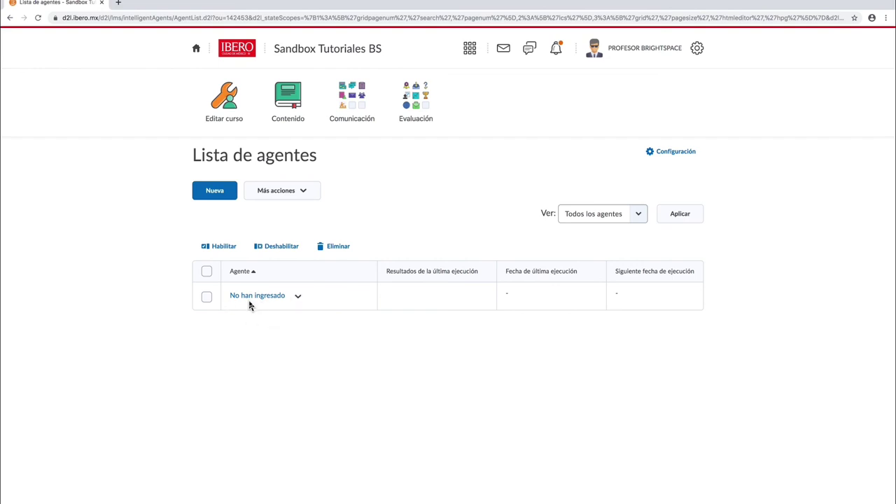
left_click(299, 297)
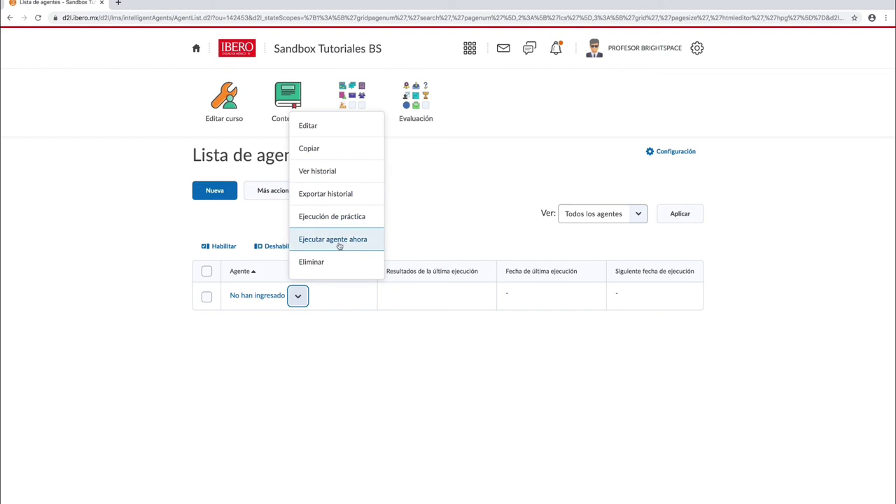
left_click(358, 376)
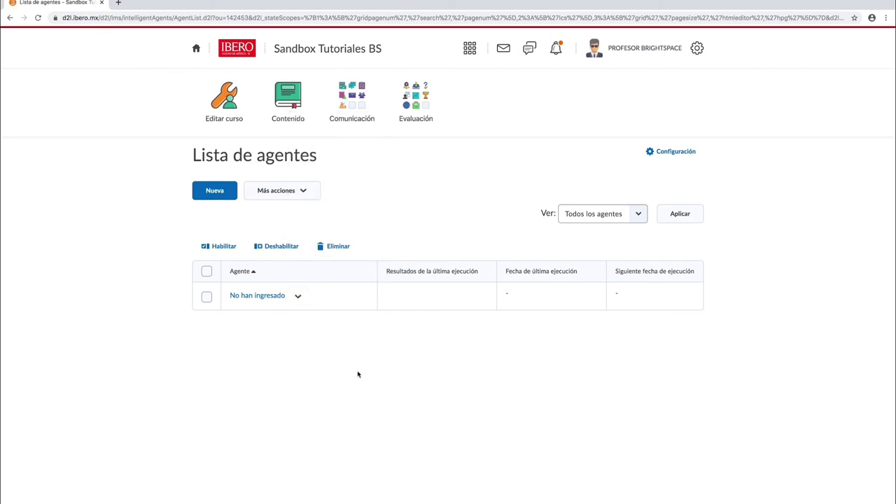